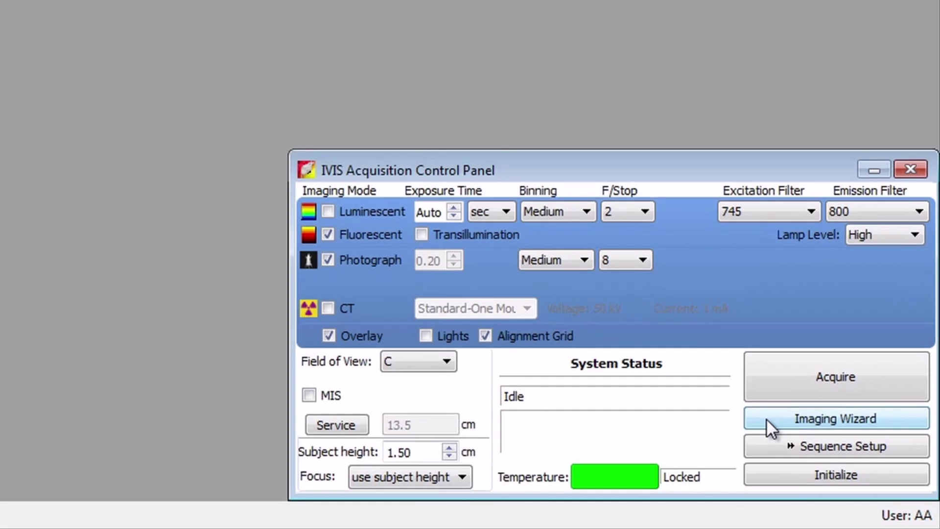
Step: Start an Imaging Wizard setup for fluorescence imaging with the Epi-Illumination filter pair
left_click(766, 418)
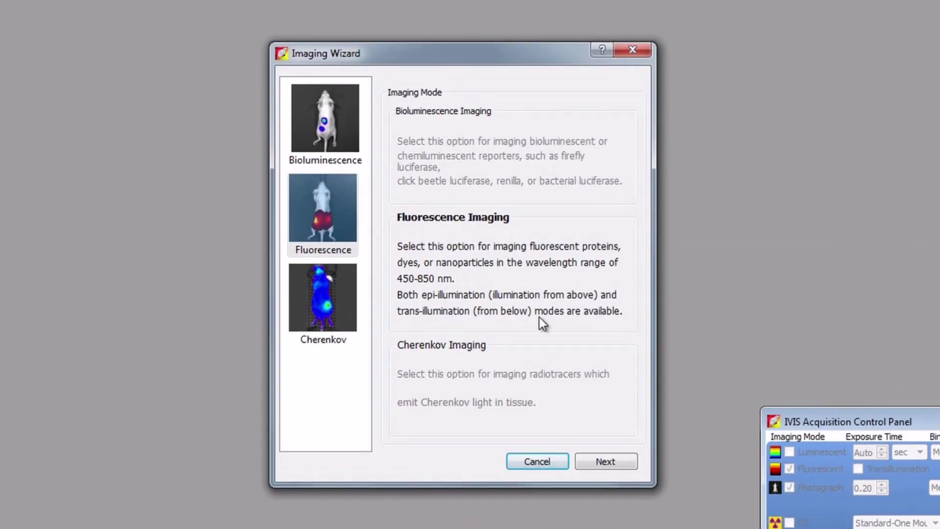
left_click(327, 210)
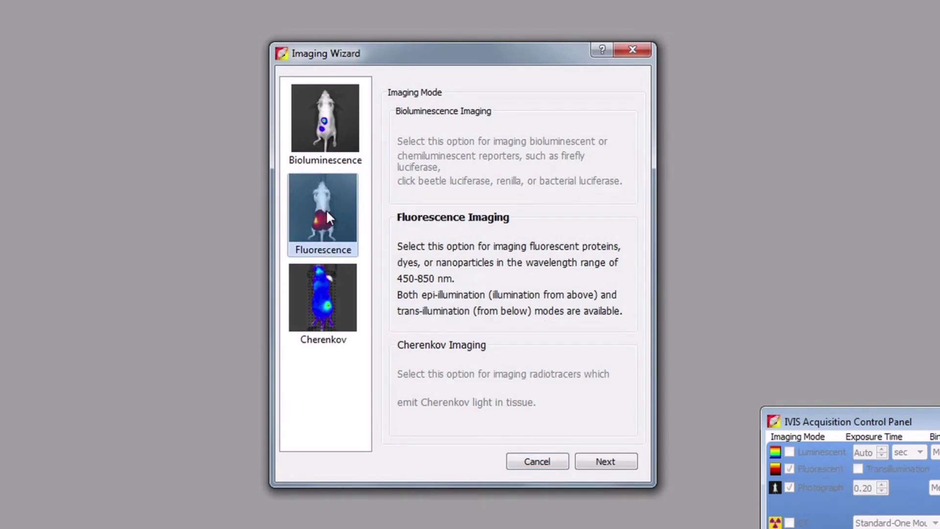
left_click(600, 466)
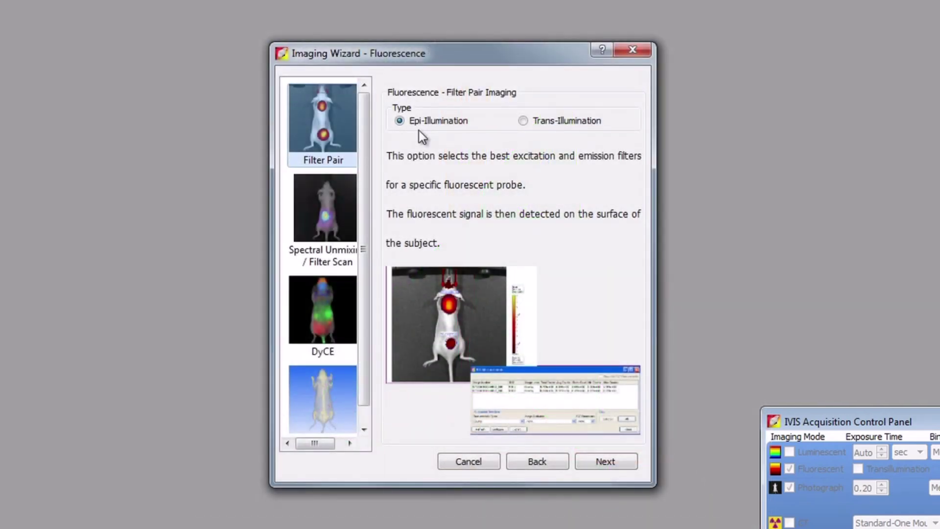
left_click(606, 462)
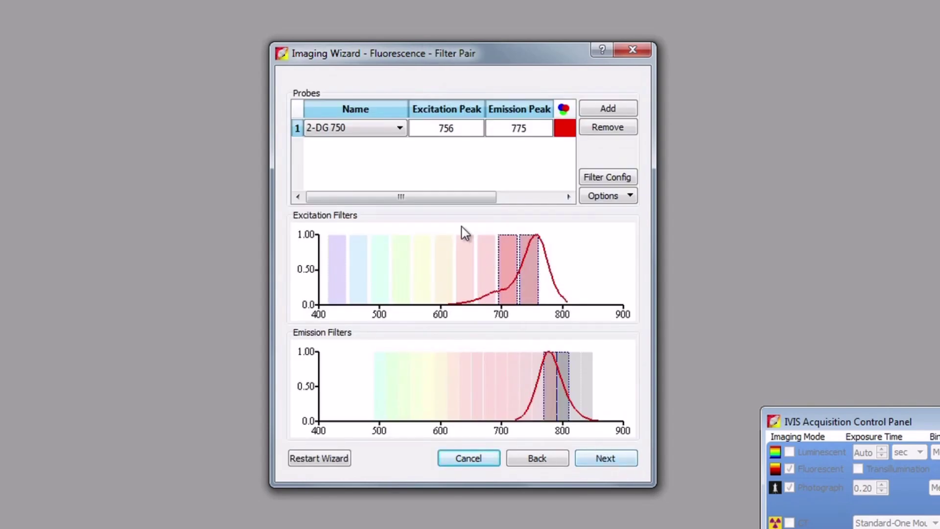
Step: Choose Agents > Targeted > IntegriSense 750 (747/779) as the probe
left_click(399, 128)
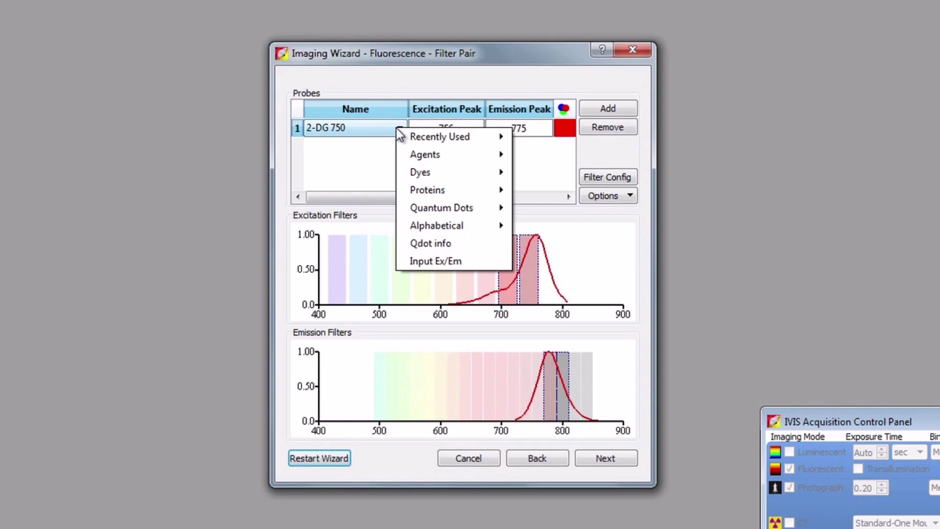
mouse_move(425, 154)
mouse_move(542, 172)
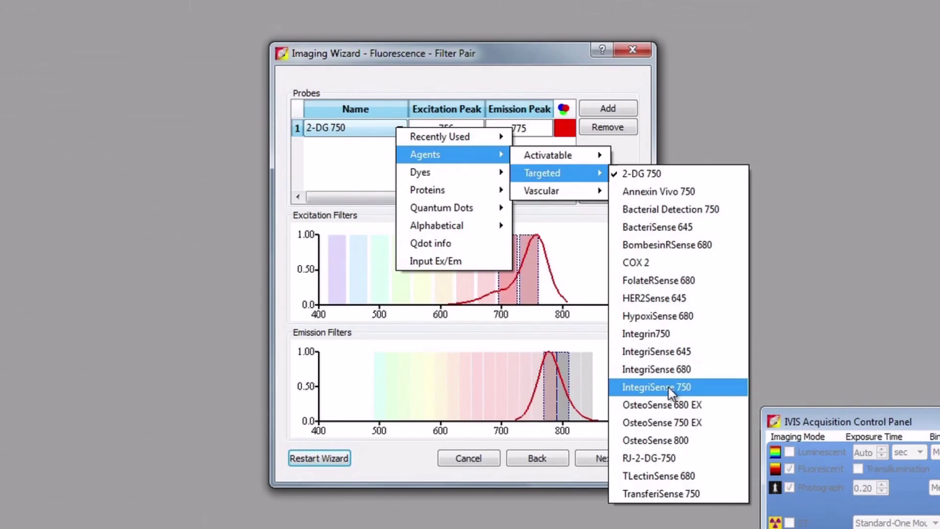
left_click(669, 386)
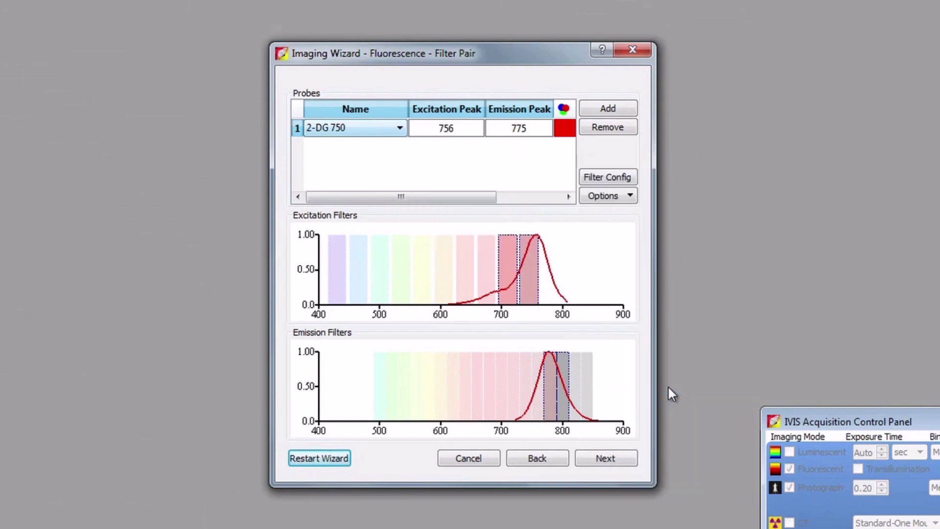
Step: Set the imaging subject to Well Plate with field of view C (13.5 cm)
left_click(616, 462)
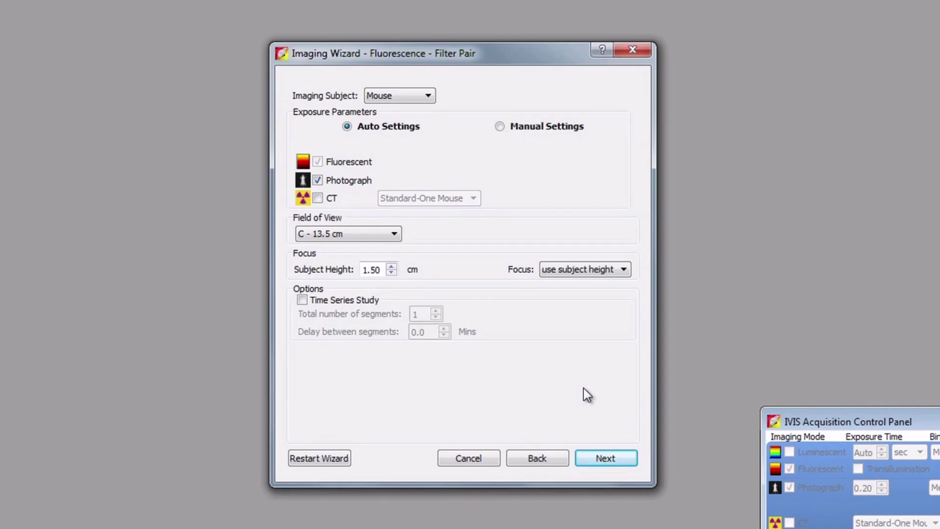
left_click(426, 97)
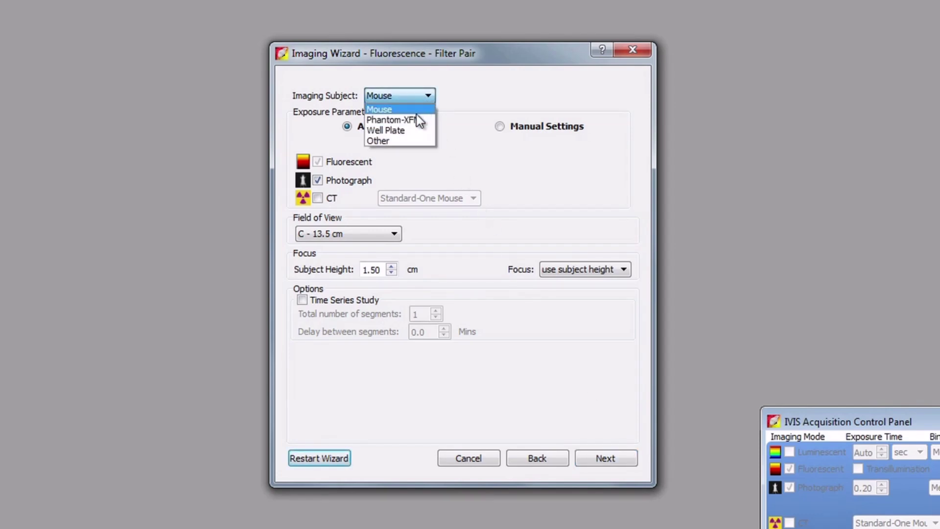
left_click(413, 128)
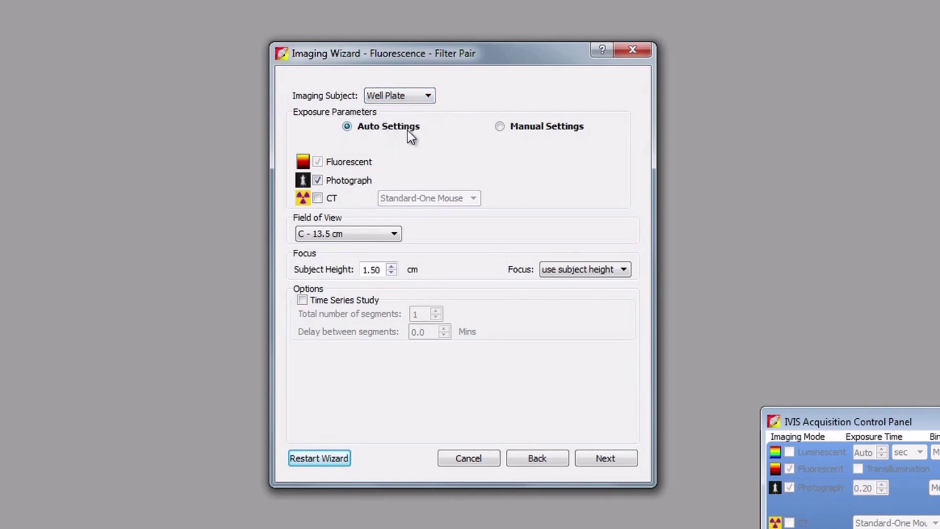
left_click(394, 235)
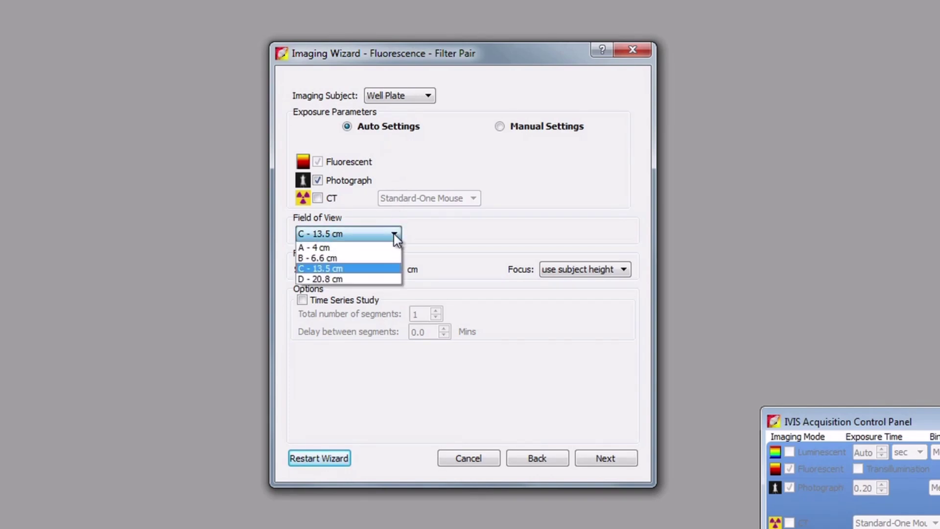
left_click(380, 268)
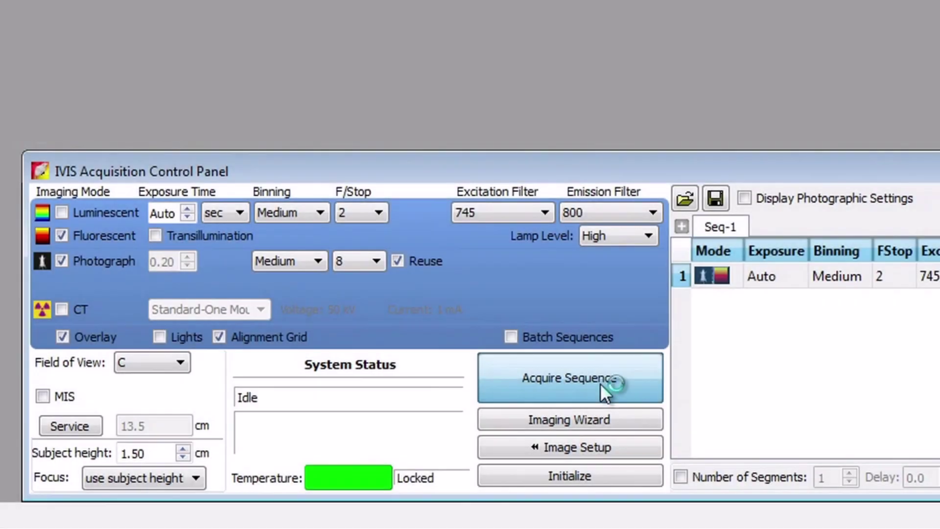
Step: Acquire the sequence and accept the default image labels
left_click(601, 384)
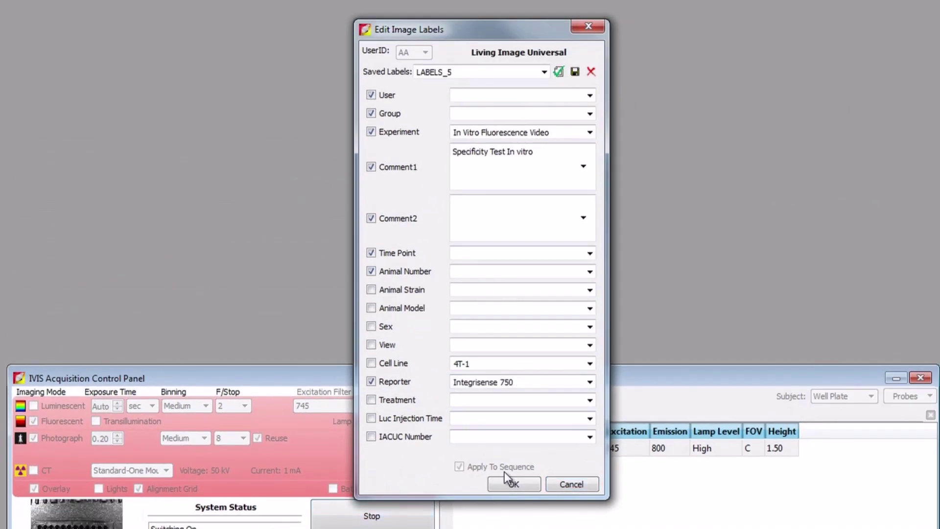
left_click(511, 483)
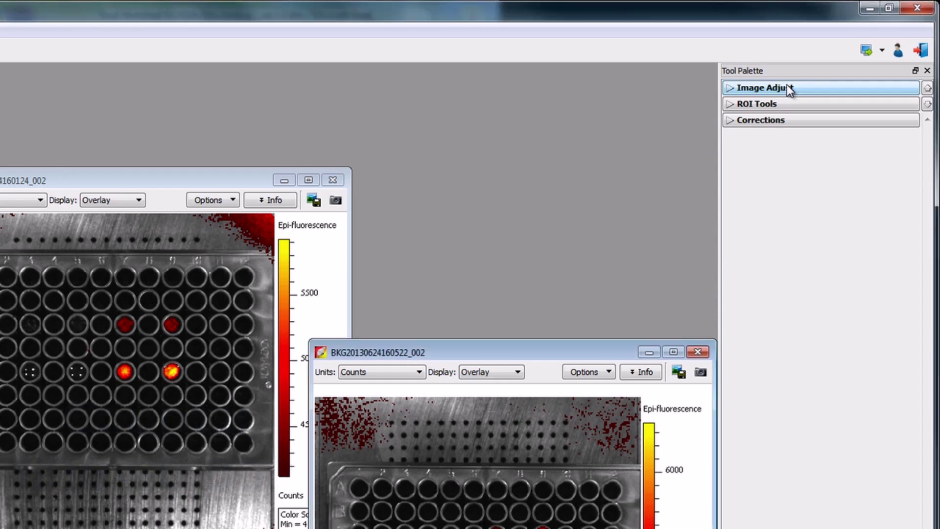
Step: Set the colour scale minimum to 500, then switch to Auto limits on the leftmost image
left_click(790, 89)
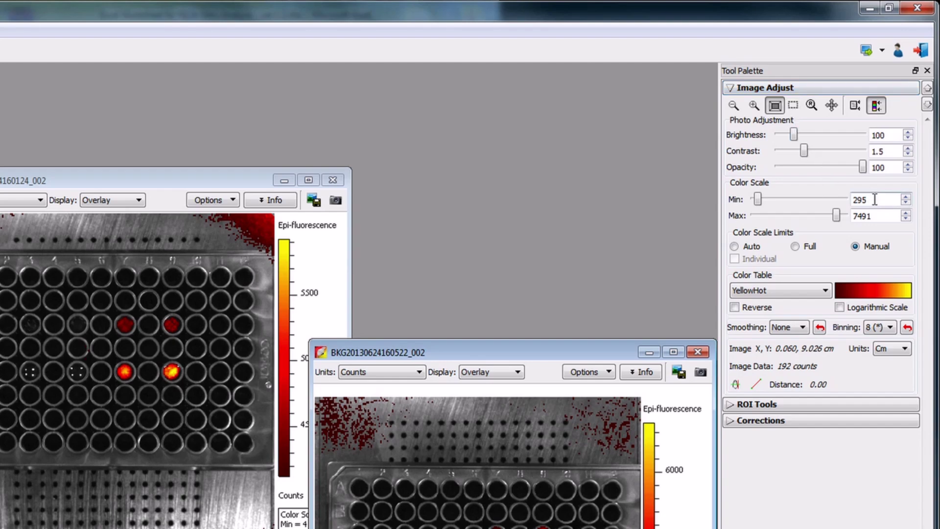
double_click(853, 199)
type("500")
key("Return")
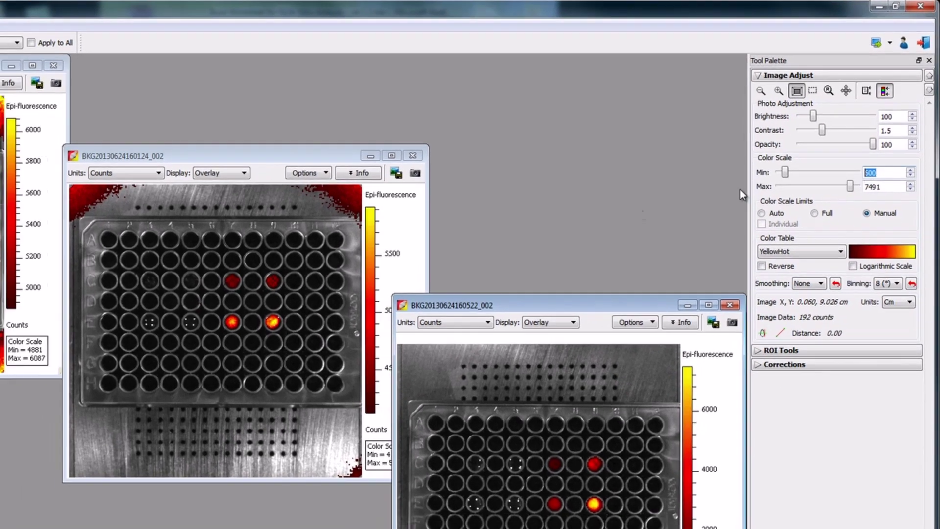
left_click(762, 213)
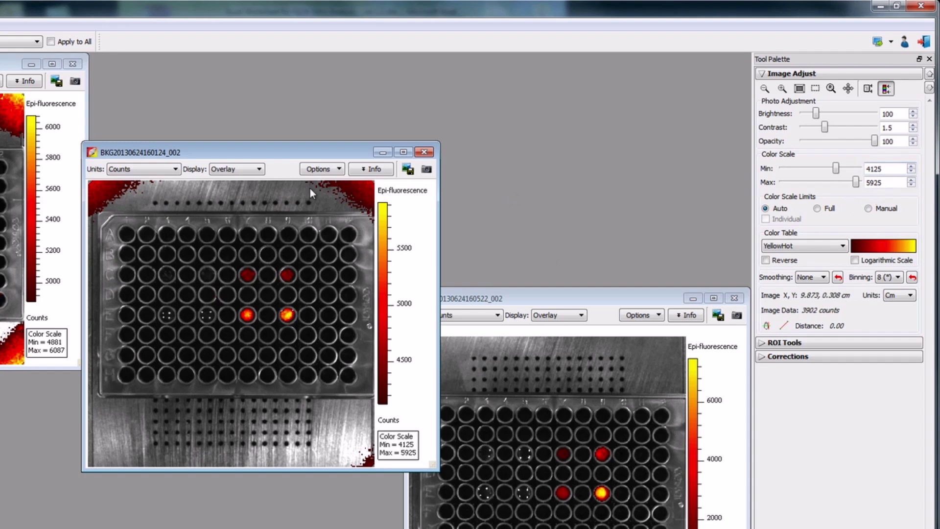
left_click(12, 123)
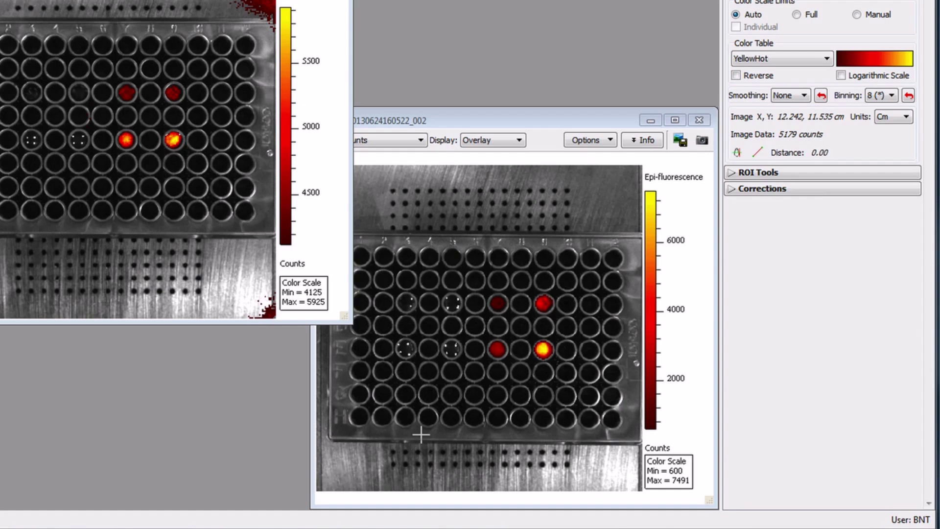
Step: Turn on adaptive fluorescence background subtraction and crop the first photo mask to the plate
left_click(746, 194)
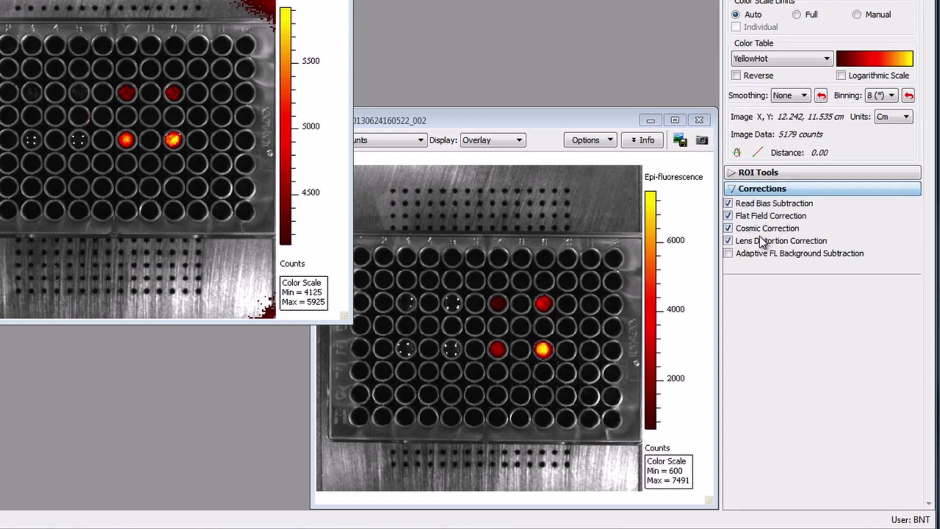
left_click(740, 254)
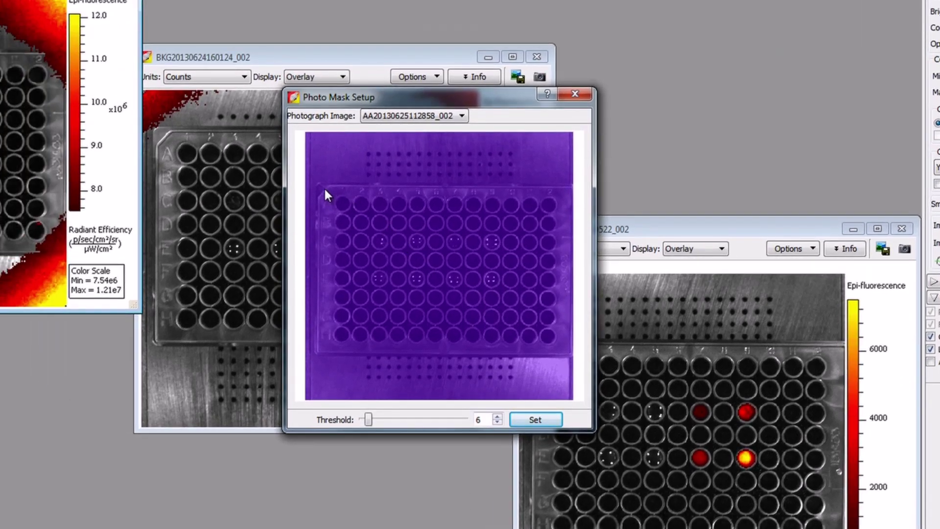
right_click(324, 191)
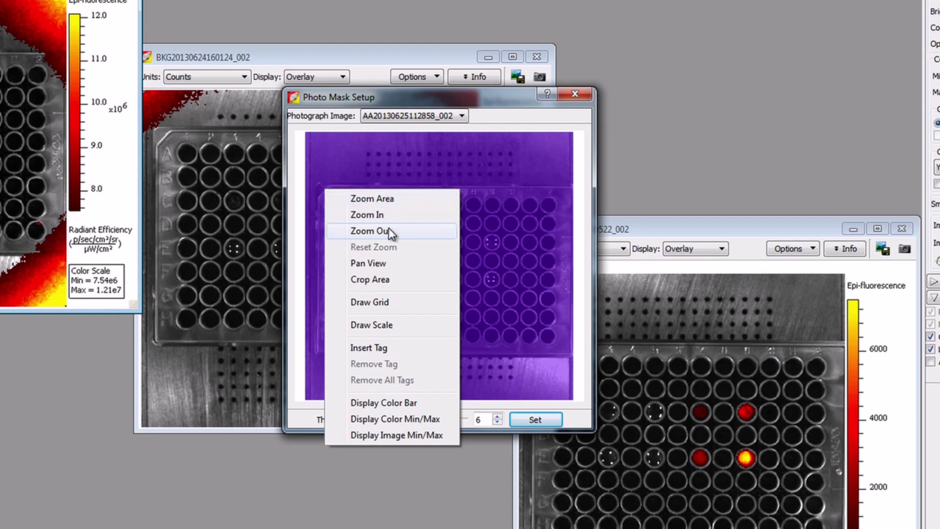
left_click(387, 280)
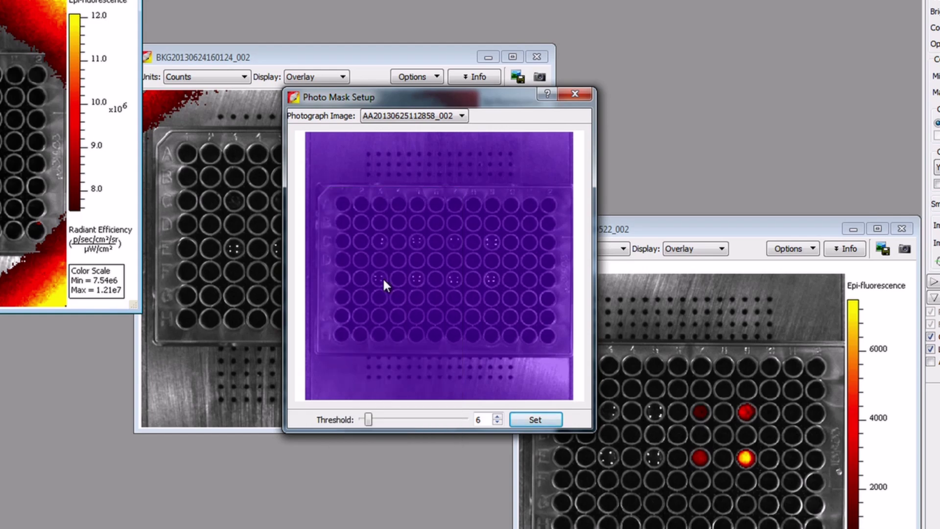
left_click_drag(322, 188, 569, 355)
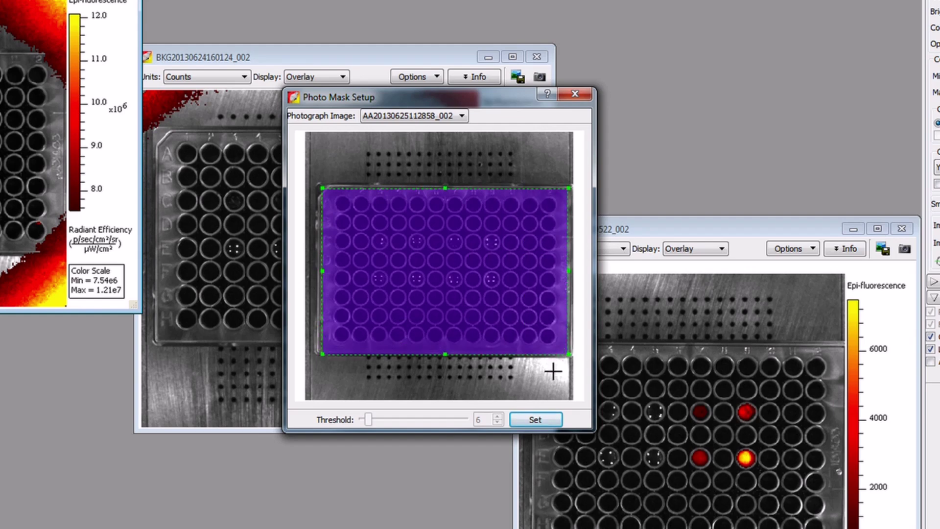
left_click(542, 416)
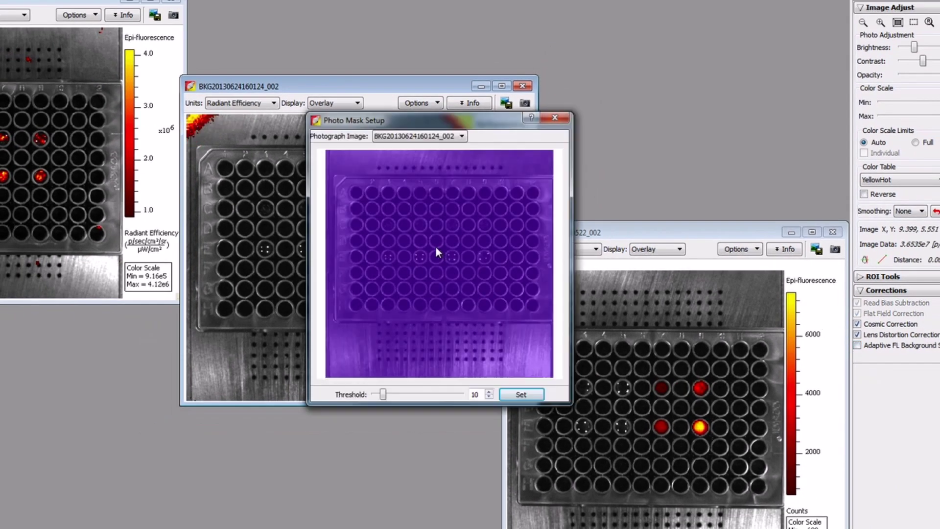
Step: Crop the remaining plate images' photo masks to rectangles around their plates
right_click(352, 204)
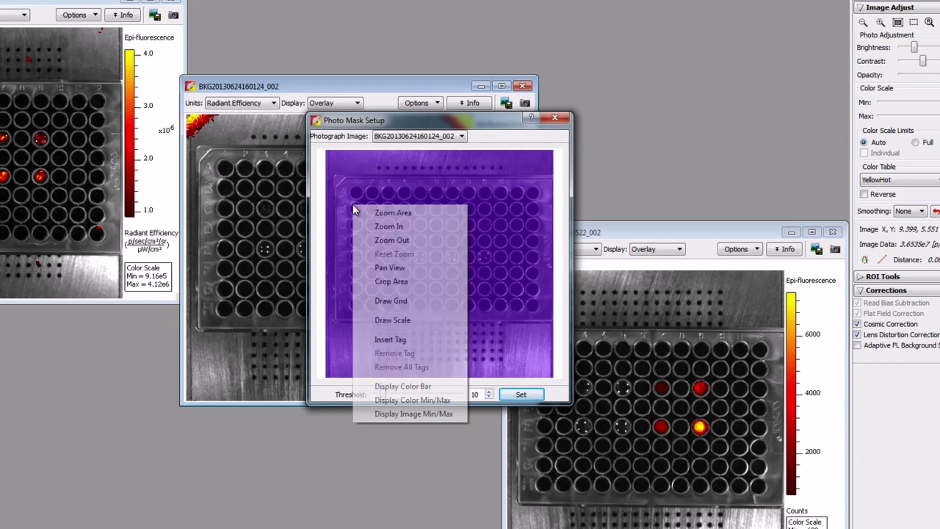
left_click(404, 285)
left_click_drag(344, 180, 544, 317)
left_click(533, 393)
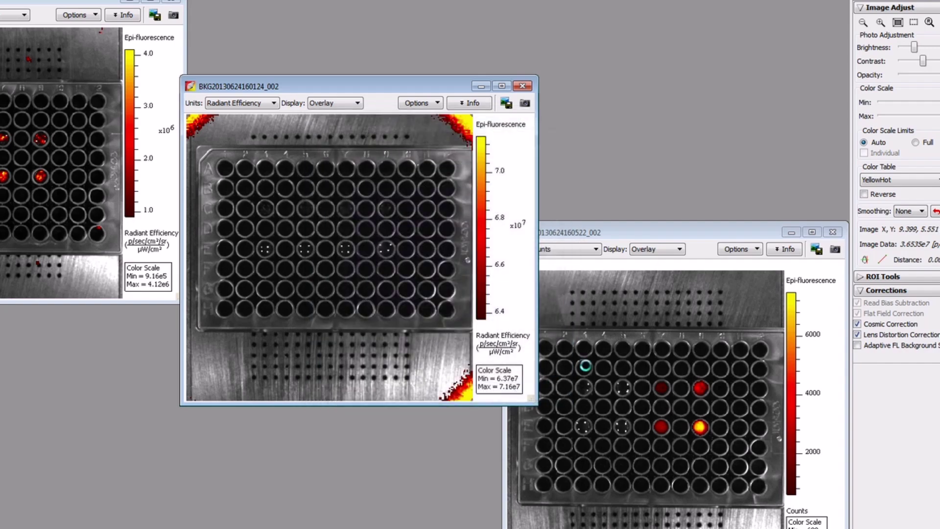
left_click(613, 333)
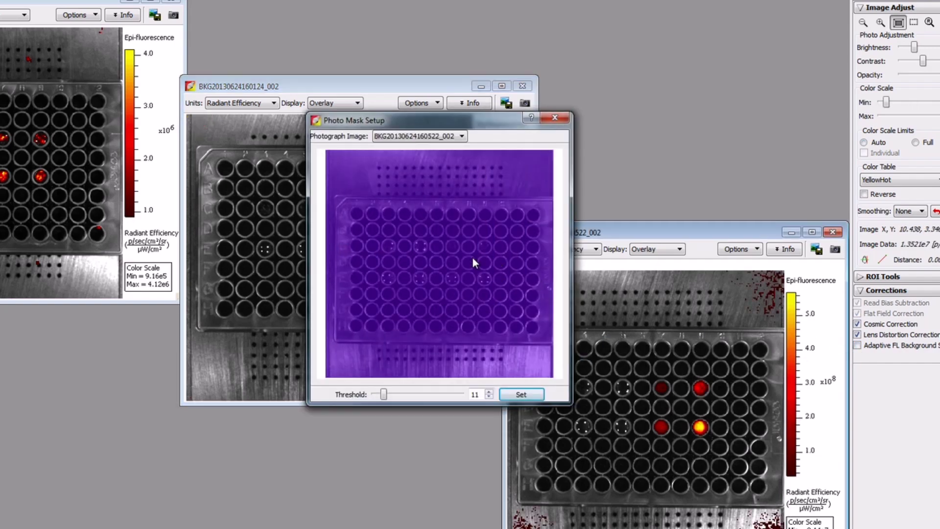
right_click(358, 218)
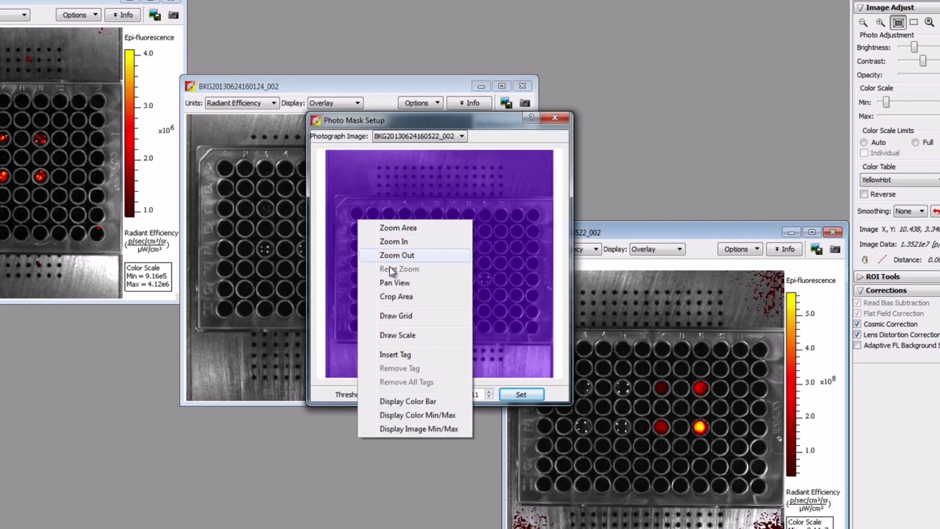
left_click(391, 295)
left_click_drag(338, 199, 542, 337)
left_click(521, 394)
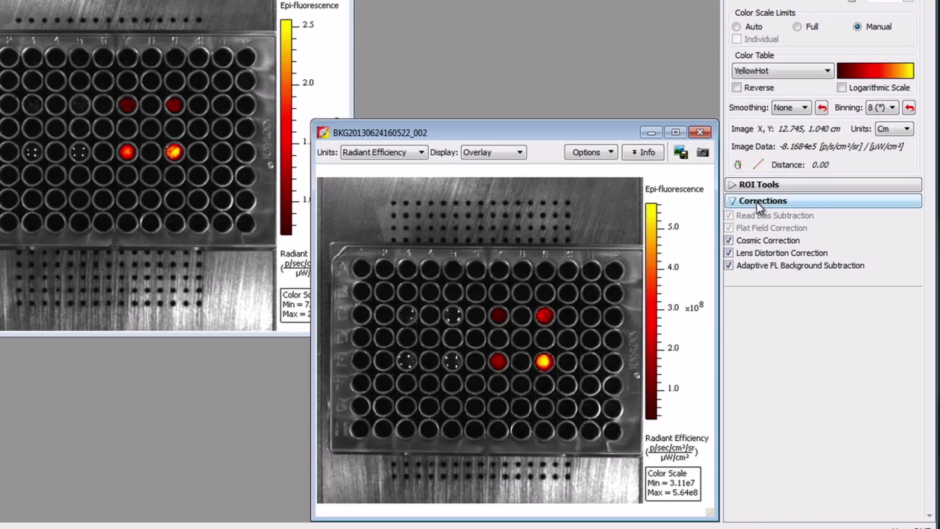
Step: Add a 12 x 8 grid ROI and drag its edges to fit the 96 wells
left_click(756, 202)
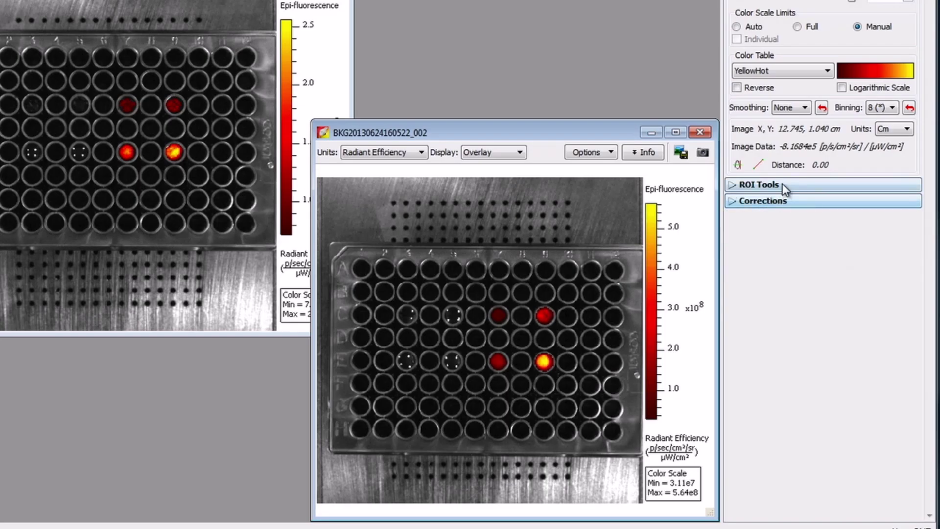
left_click(782, 184)
left_click(779, 205)
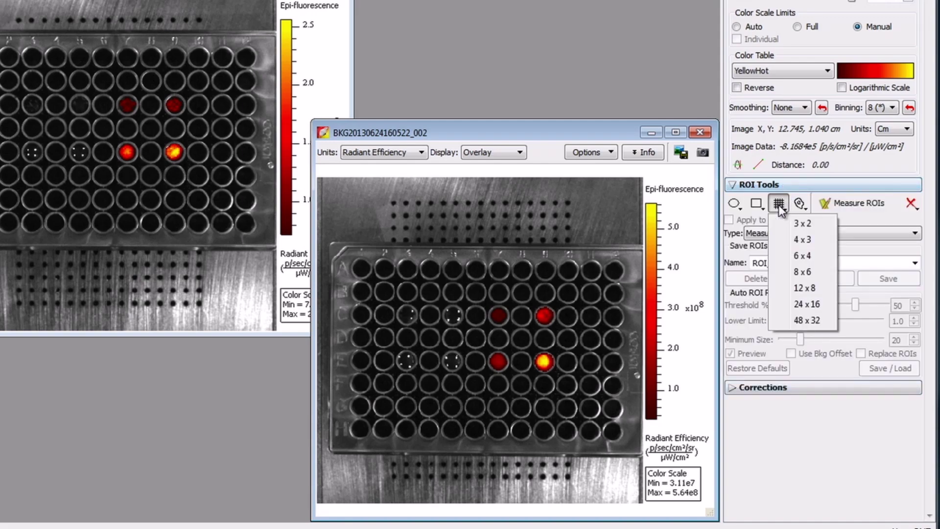
left_click(804, 287)
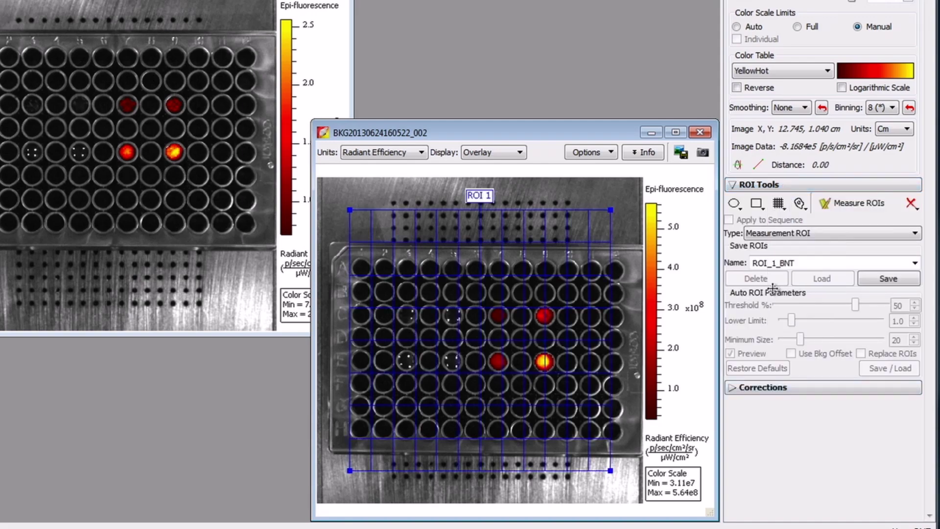
left_click_drag(611, 209, 625, 256)
left_click_drag(625, 470, 624, 443)
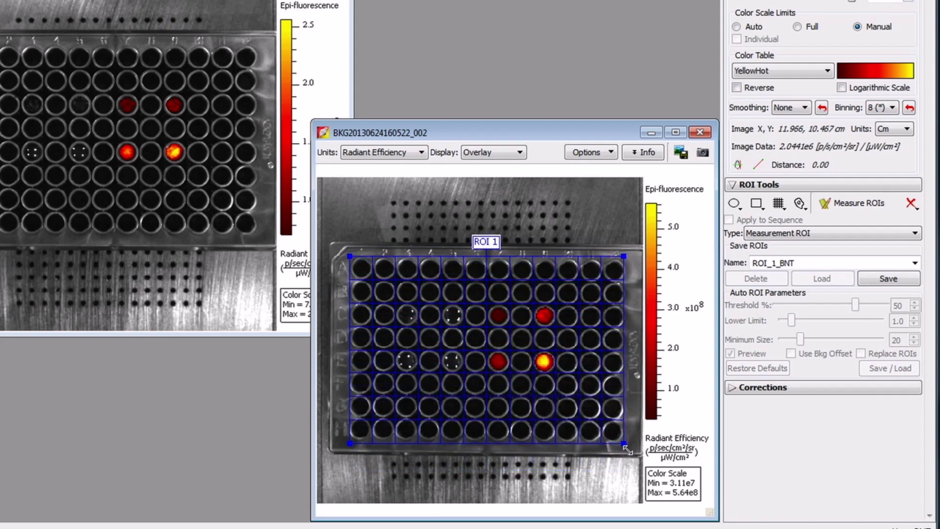
right_click(397, 257)
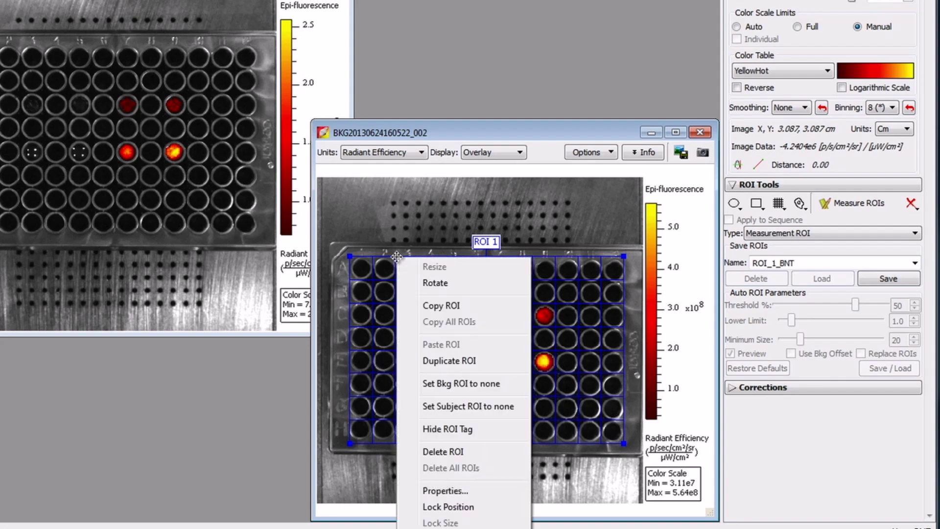
left_click(450, 306)
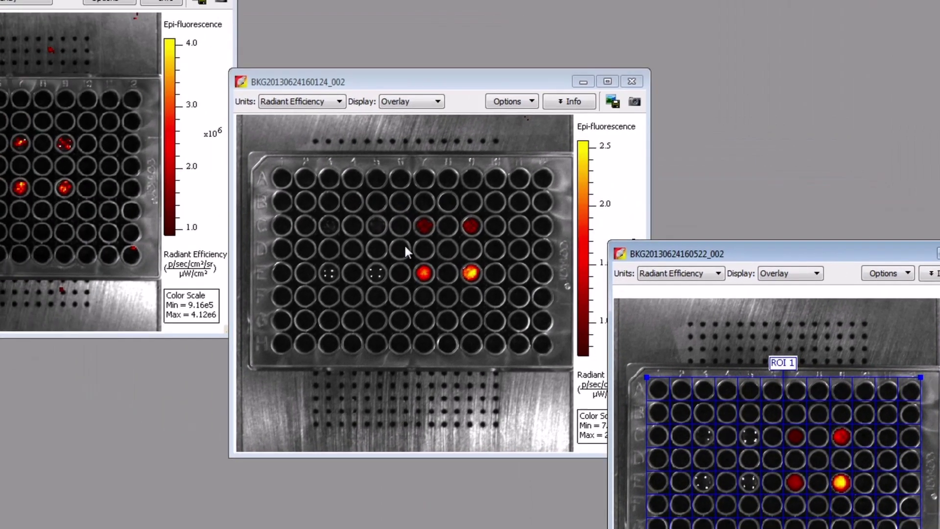
left_click(107, 122)
right_click(303, 214)
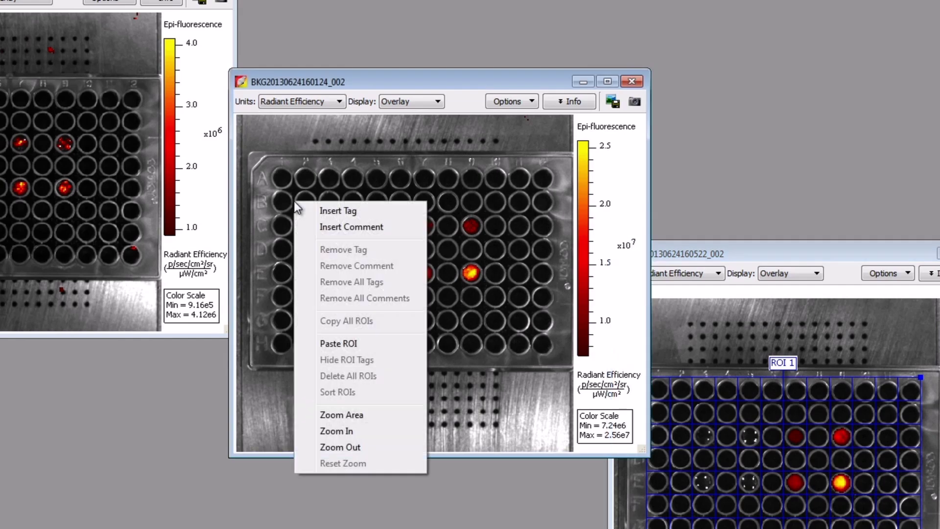
left_click(341, 341)
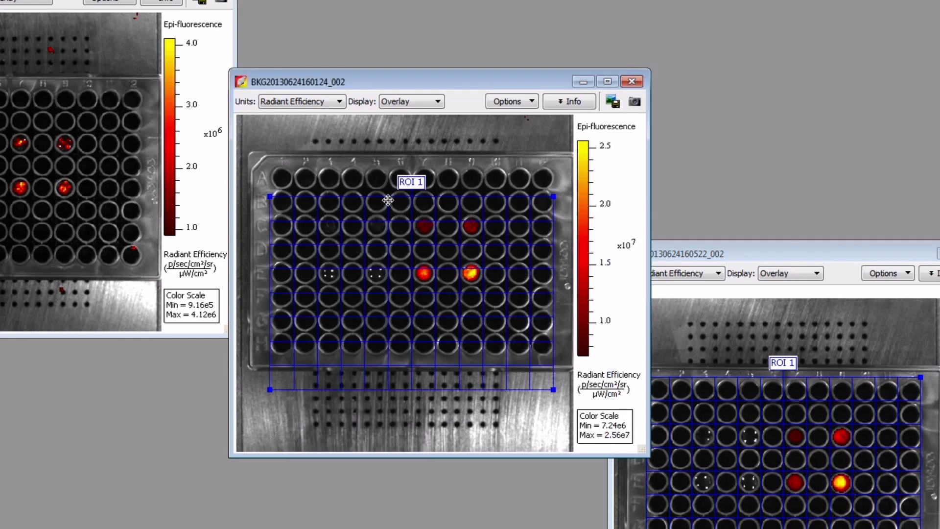
left_click_drag(388, 200, 383, 168)
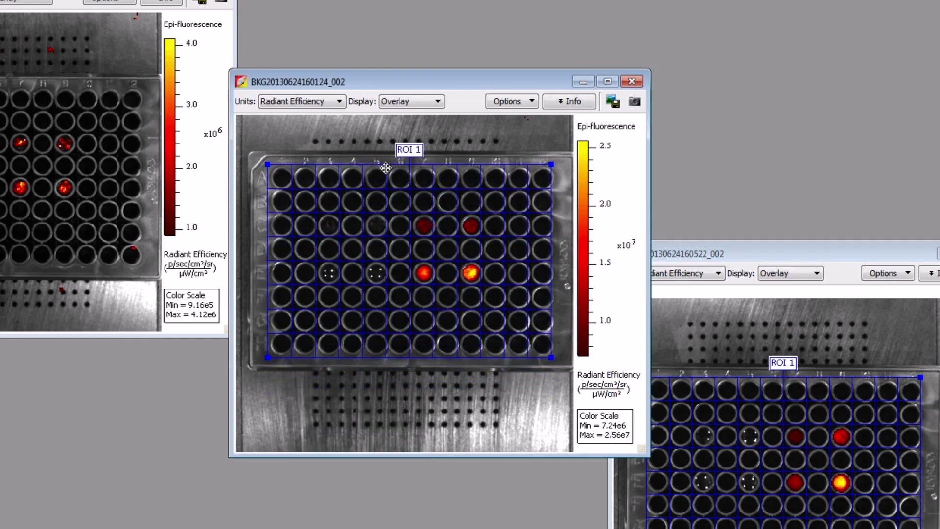
left_click_drag(385, 168, 388, 169)
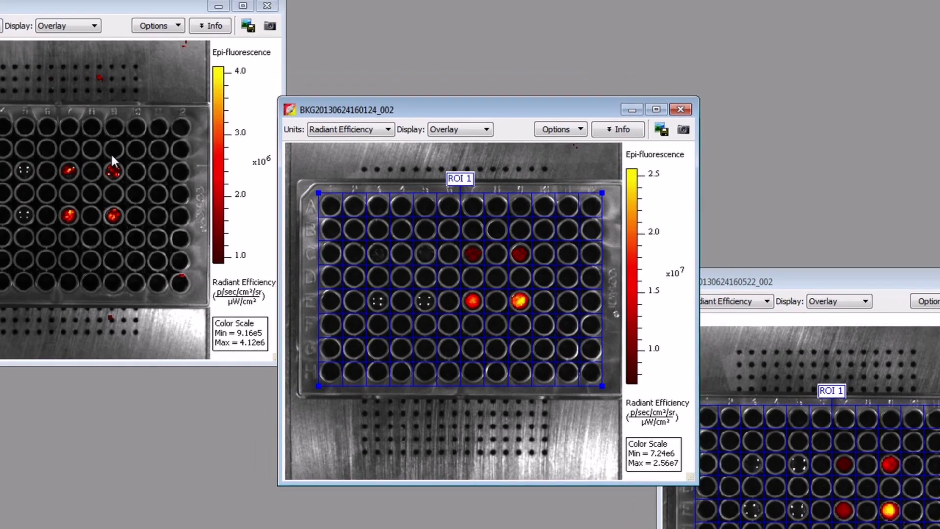
right_click(54, 93)
left_click(100, 223)
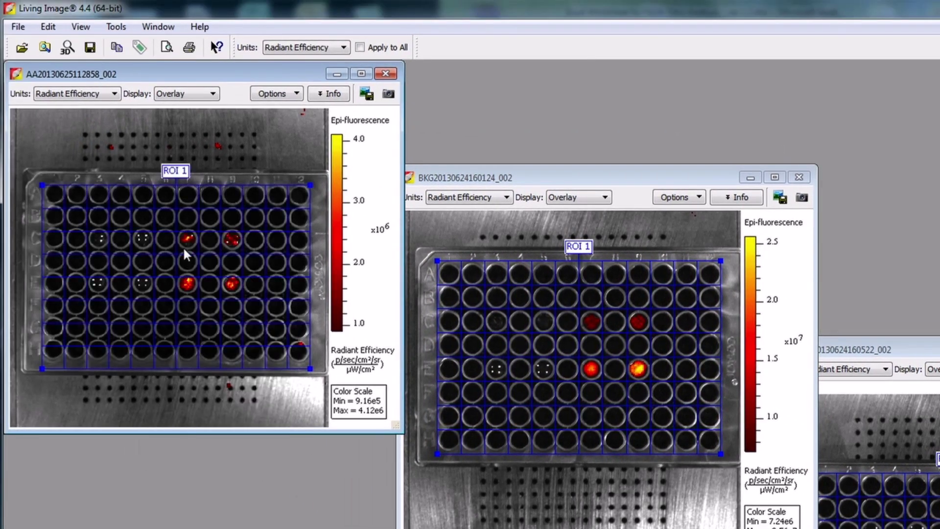
left_click_drag(181, 188, 181, 183)
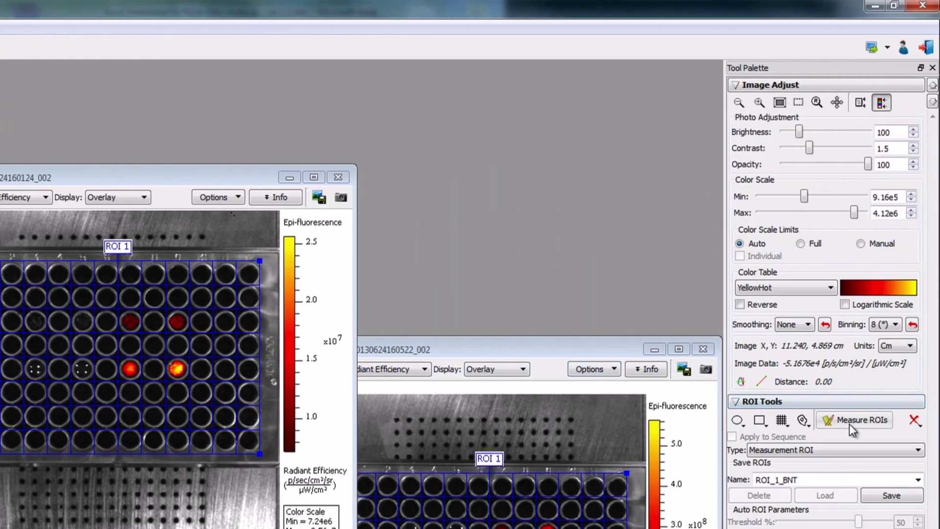
Step: Measure the ROIs and show per-well Radiant Efficiency grid values in an enlarged results window
left_click(849, 424)
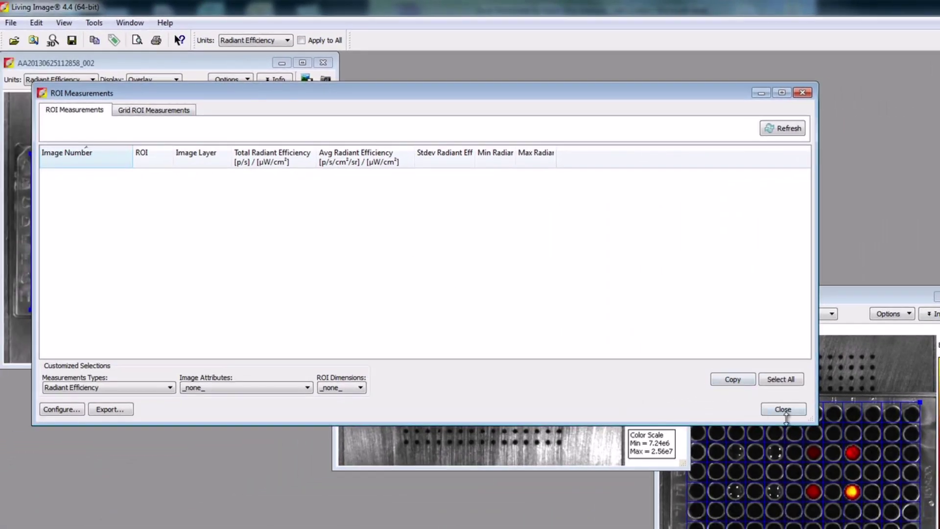
left_click_drag(814, 423, 920, 471)
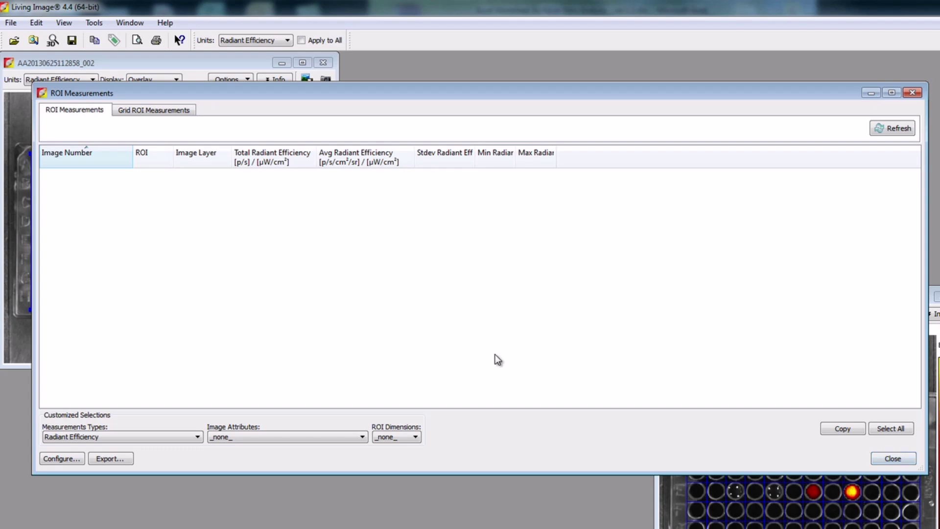
left_click(196, 437)
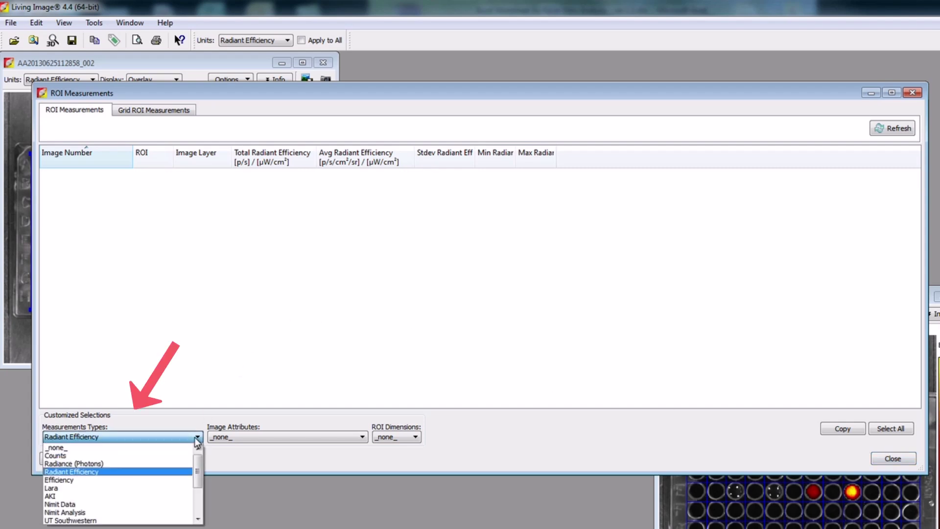
left_click(166, 472)
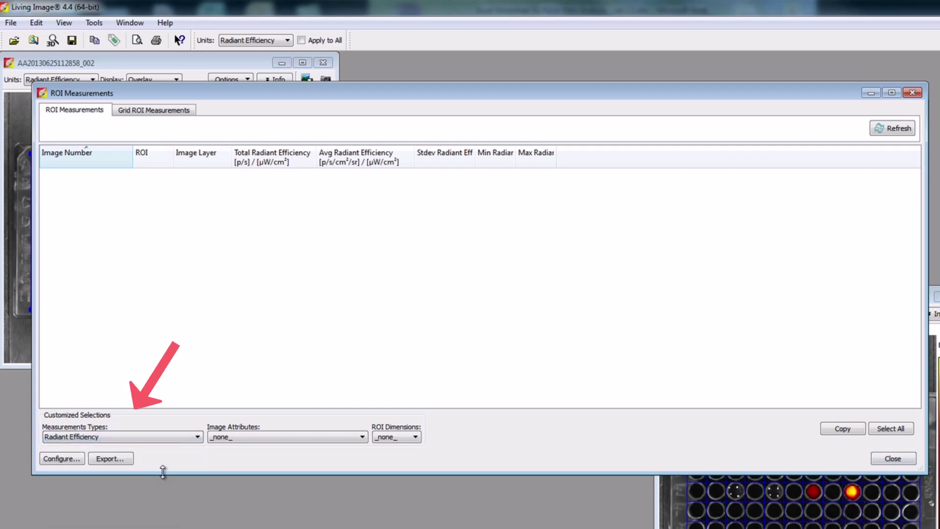
left_click(158, 116)
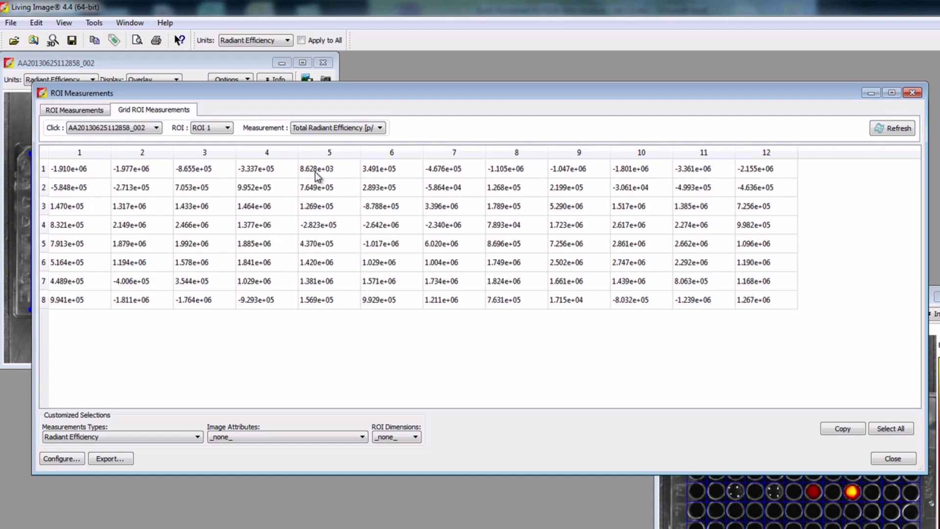
left_click(882, 432)
left_click(842, 430)
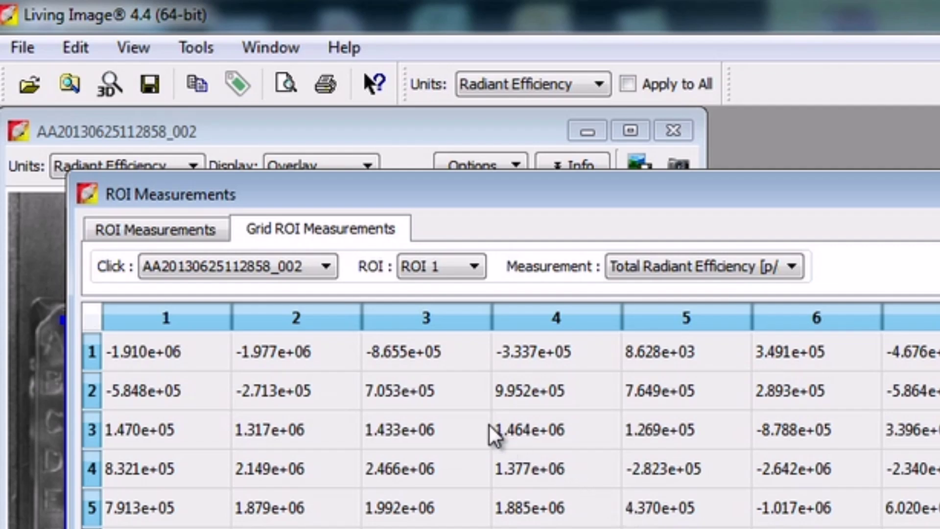
left_click(300, 269)
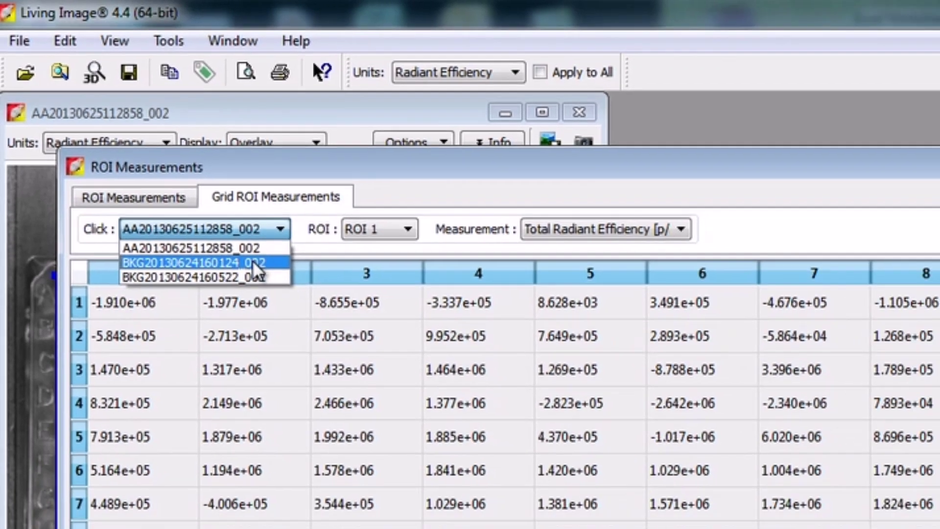
left_click(292, 305)
left_click(925, 445)
left_click(874, 444)
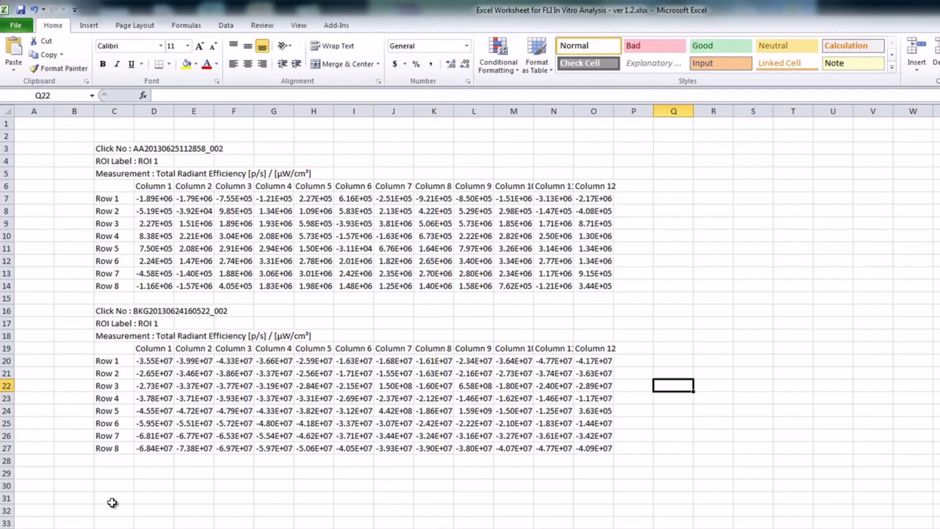
right_click(109, 498)
left_click(139, 209)
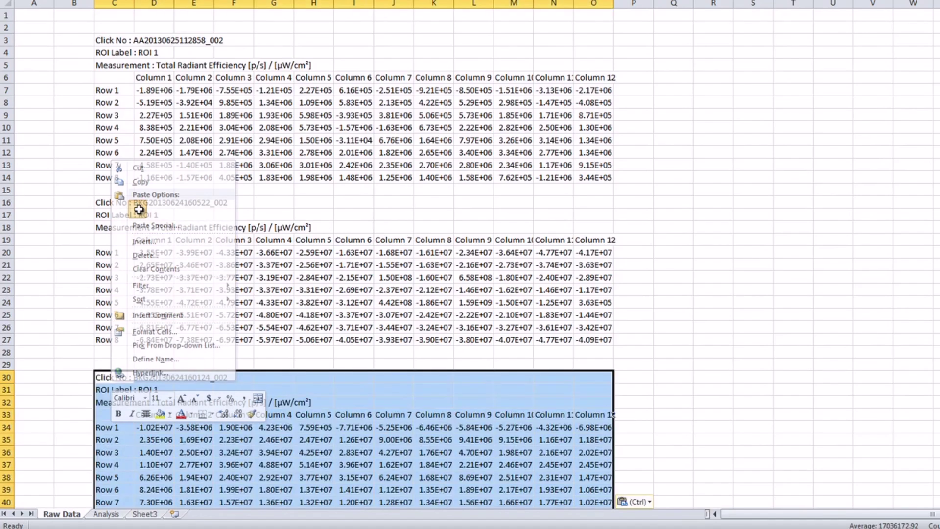
scroll(189, 224, "down", 2)
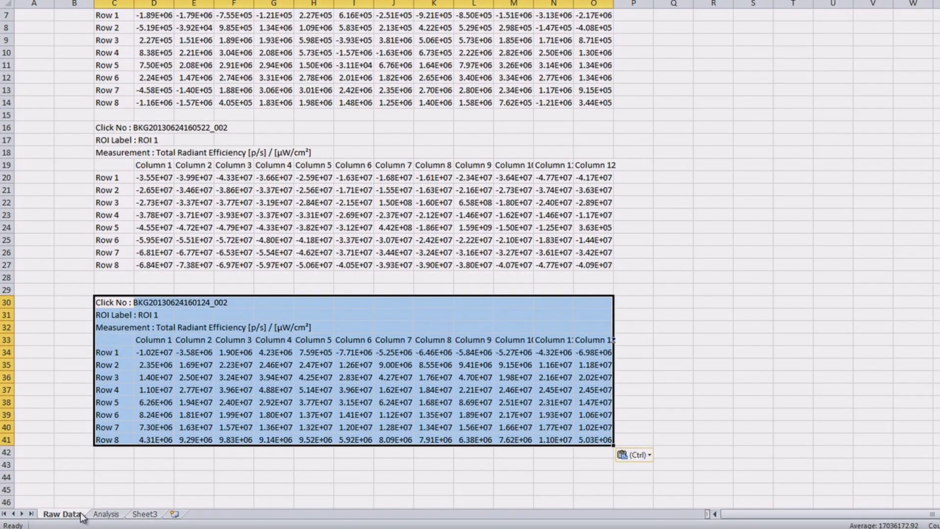